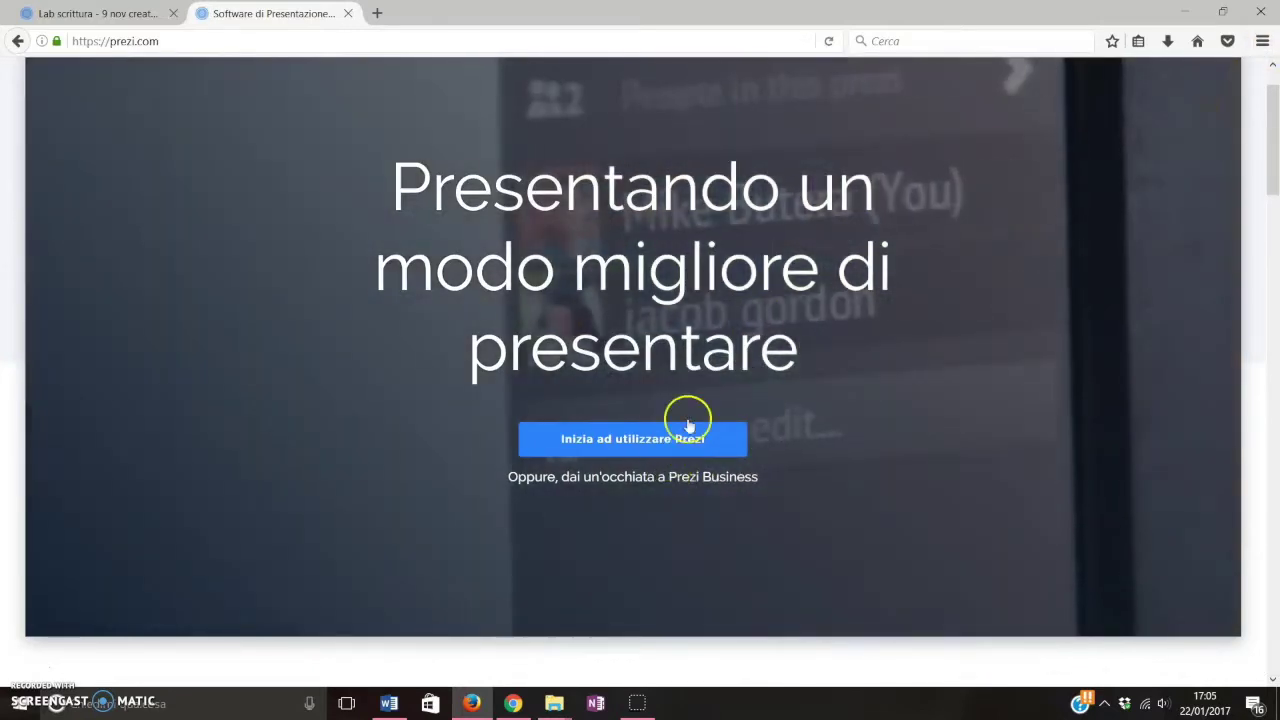
Scroll back up to the top of the prezi.com home page.
scroll(750, 380, "up", 1)
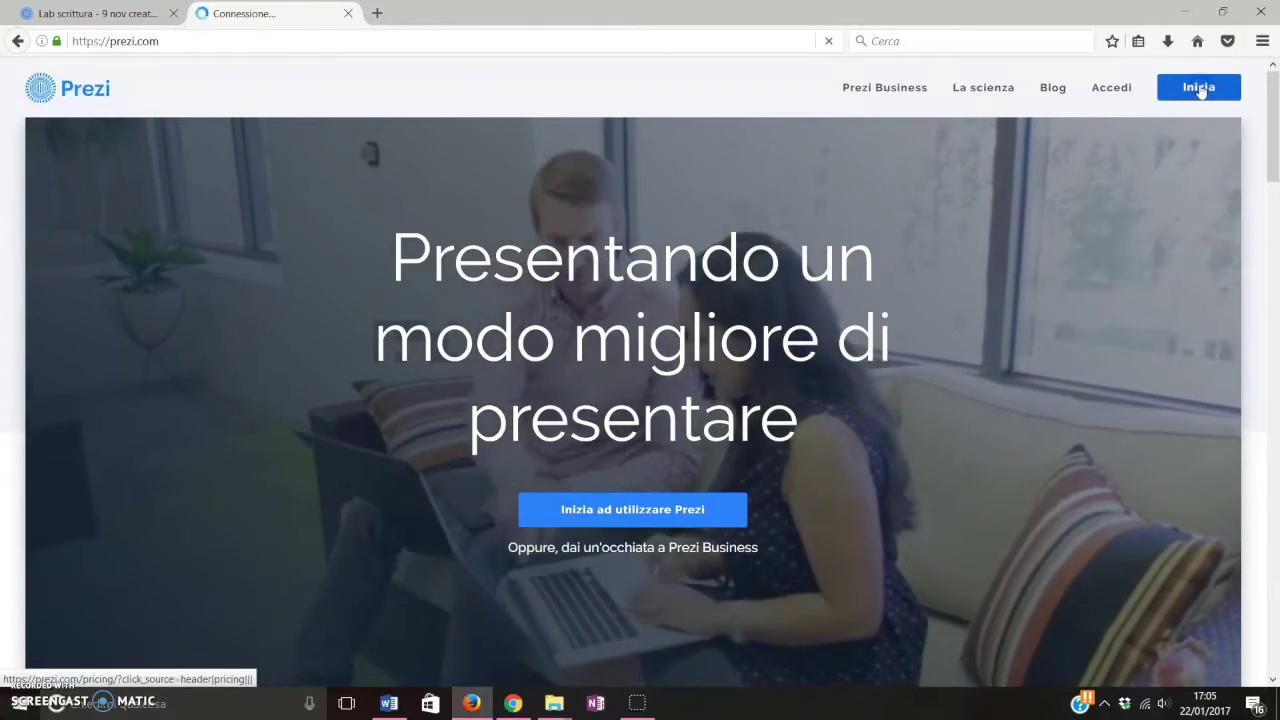
Go to the Prezi plans and pricing page via the 'Inizia' header button.
left_click(1200, 90)
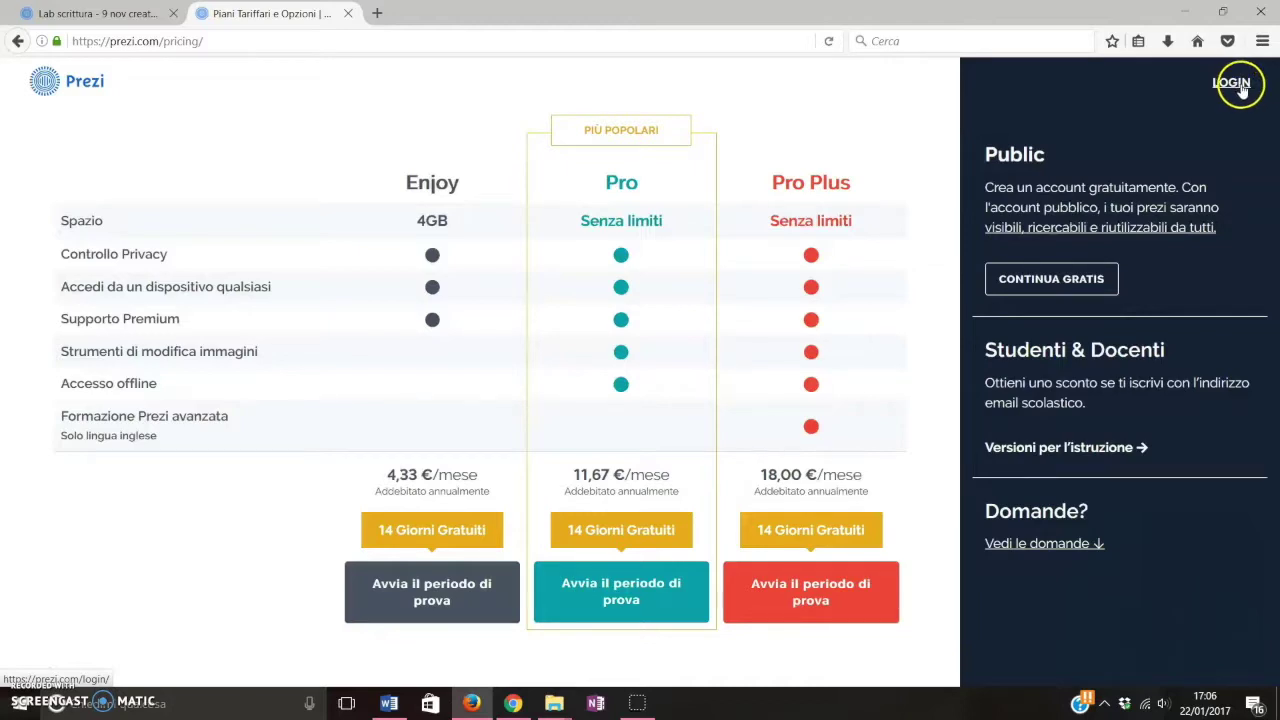
Go to the LOGIN sign-in page from the pricing page.
left_click(1236, 86)
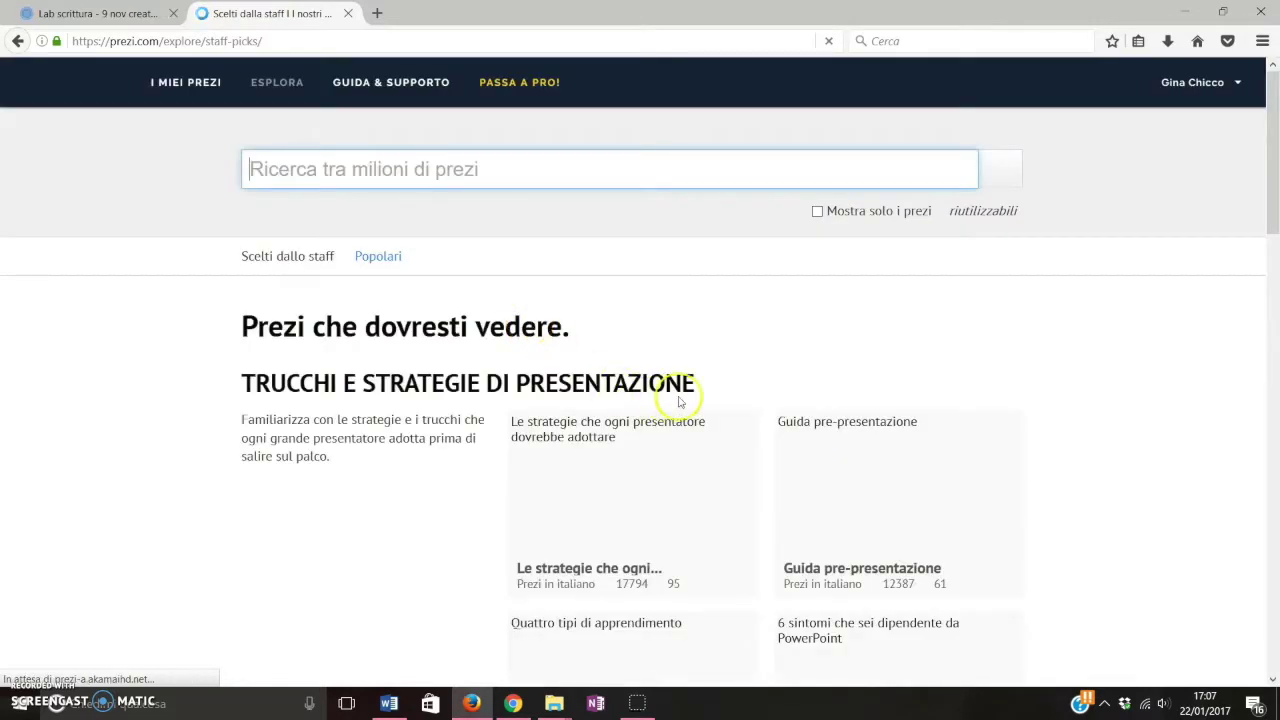
scroll(678, 388, "down", 2)
scroll(678, 388, "down", 1)
scroll(678, 388, "down", 1)
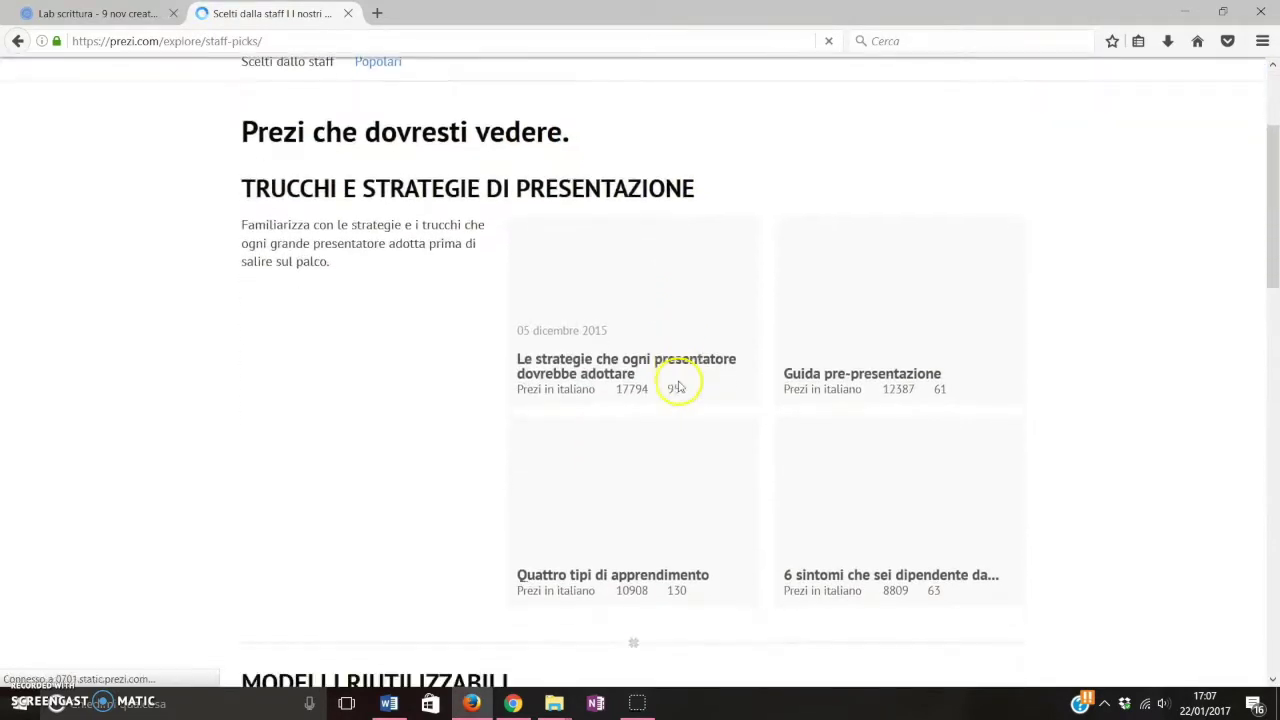
scroll(678, 388, "down", 1)
scroll(678, 388, "down", 3)
scroll(678, 380, "down", 1)
scroll(678, 378, "down", 1)
scroll(679, 377, "down", 2)
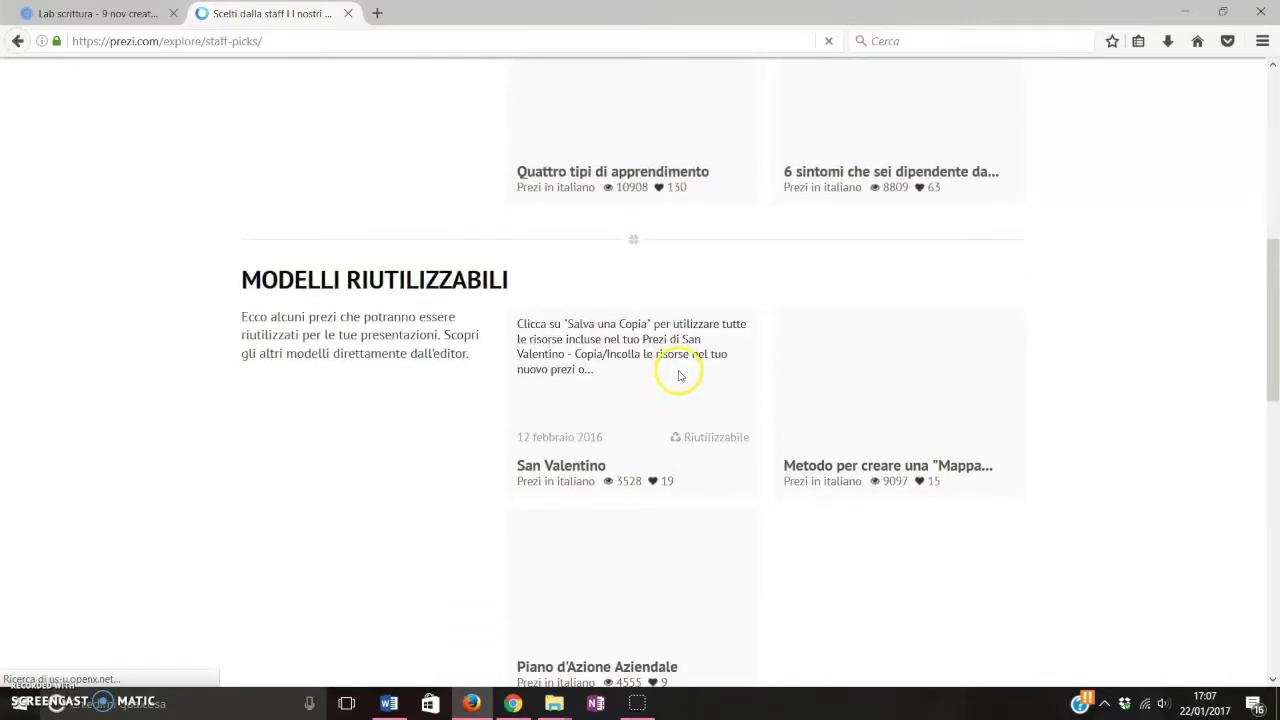
scroll(678, 376, "down", 3)
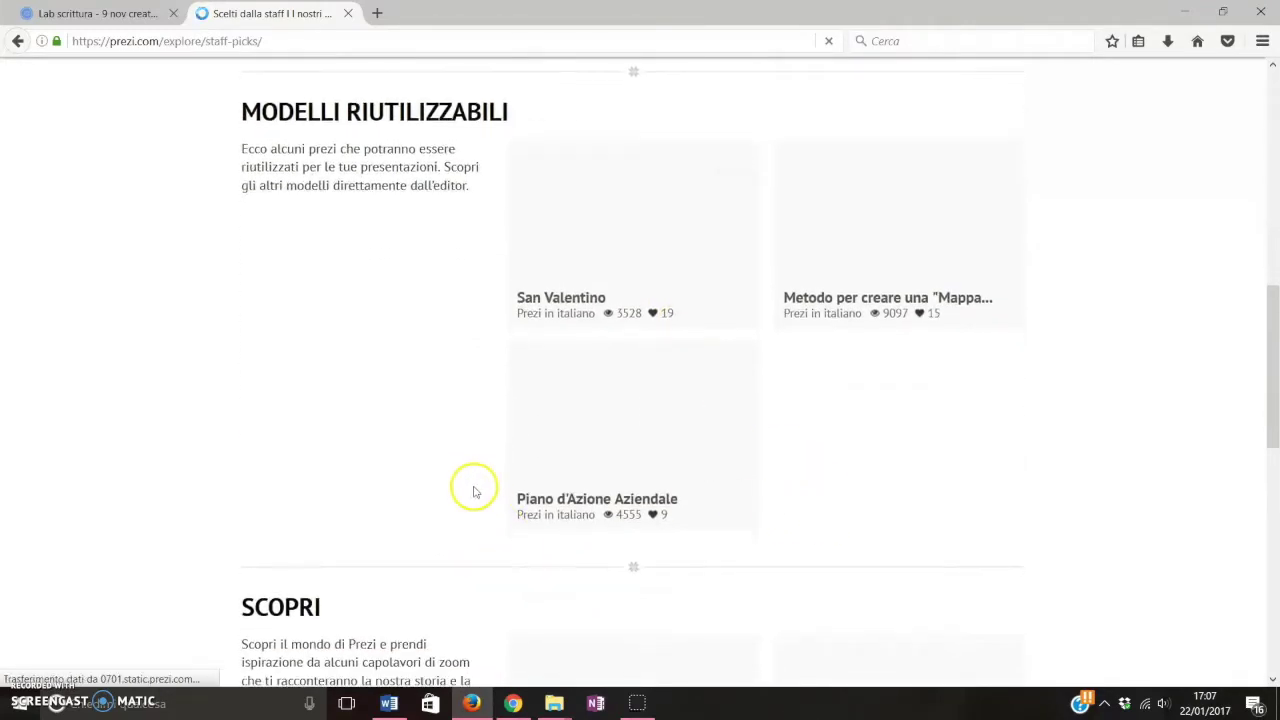
scroll(475, 491, "down", 4)
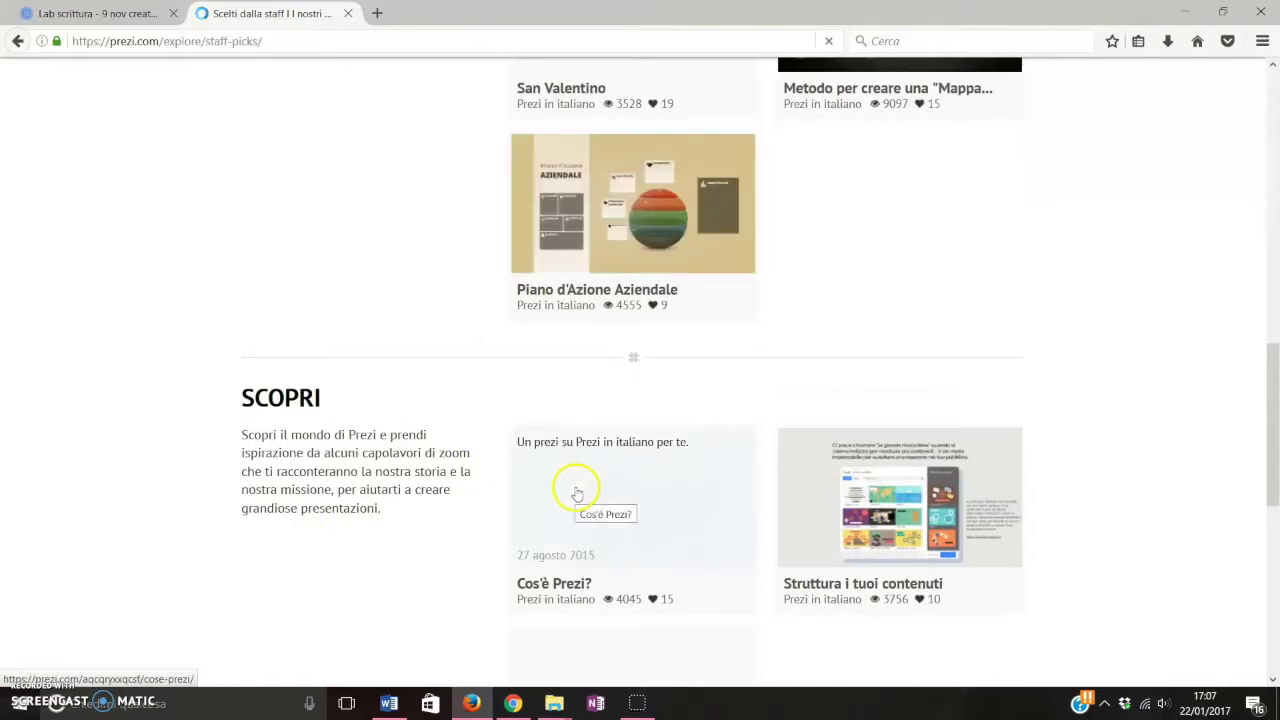
scroll(577, 486, "up", 5)
scroll(577, 486, "up", 4)
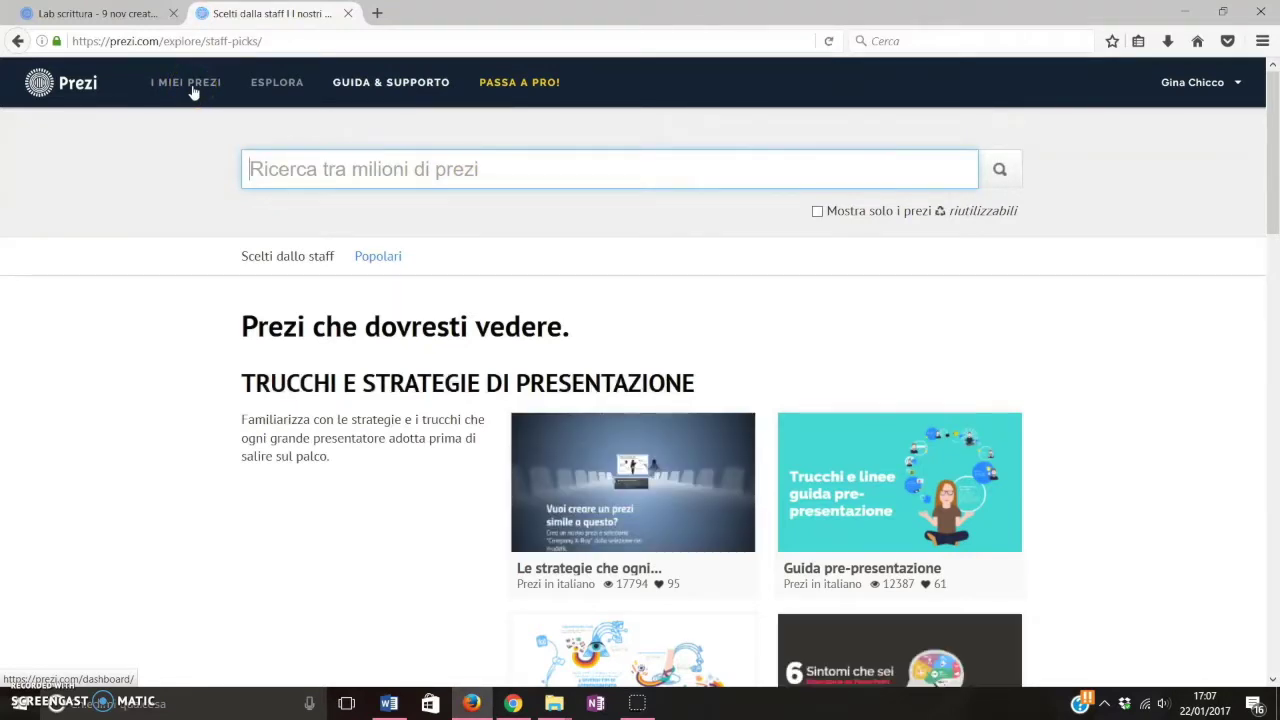
Open 'I MIEI PREZI' and look through the Untitled Prezi and EQUILIBRIO ECONOMICO entries.
left_click(193, 91)
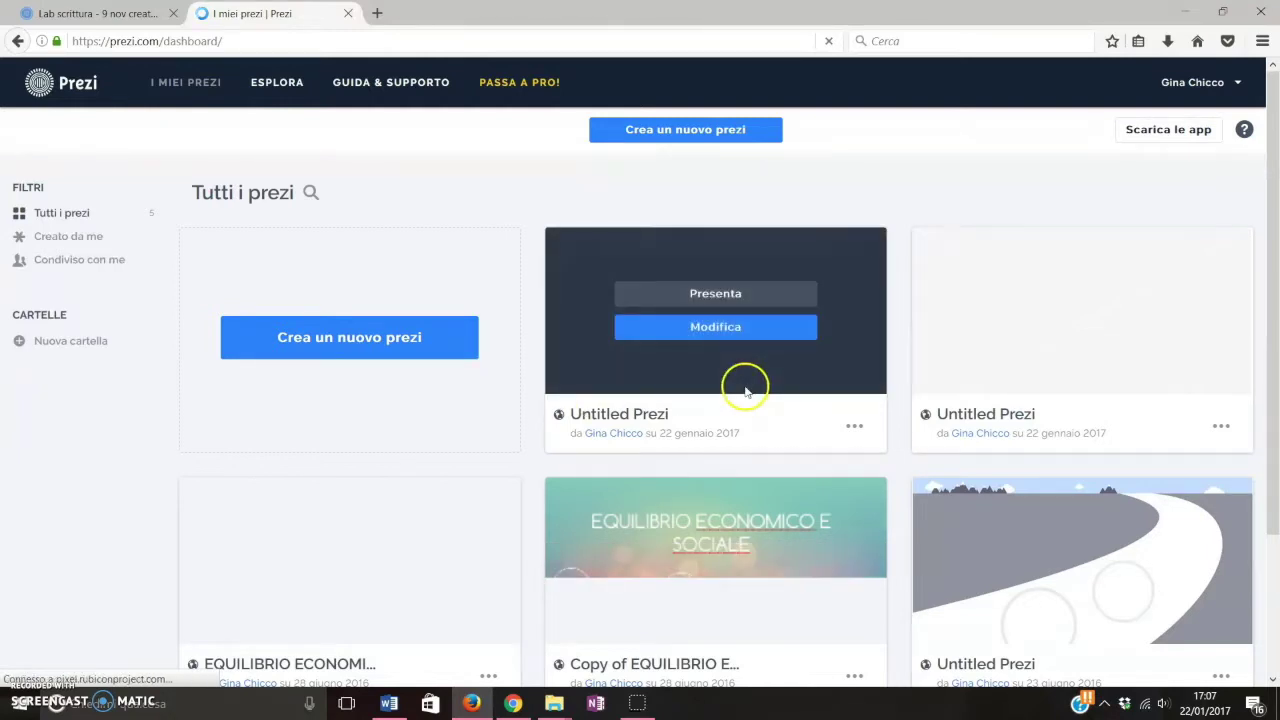
scroll(745, 380, "down", 2)
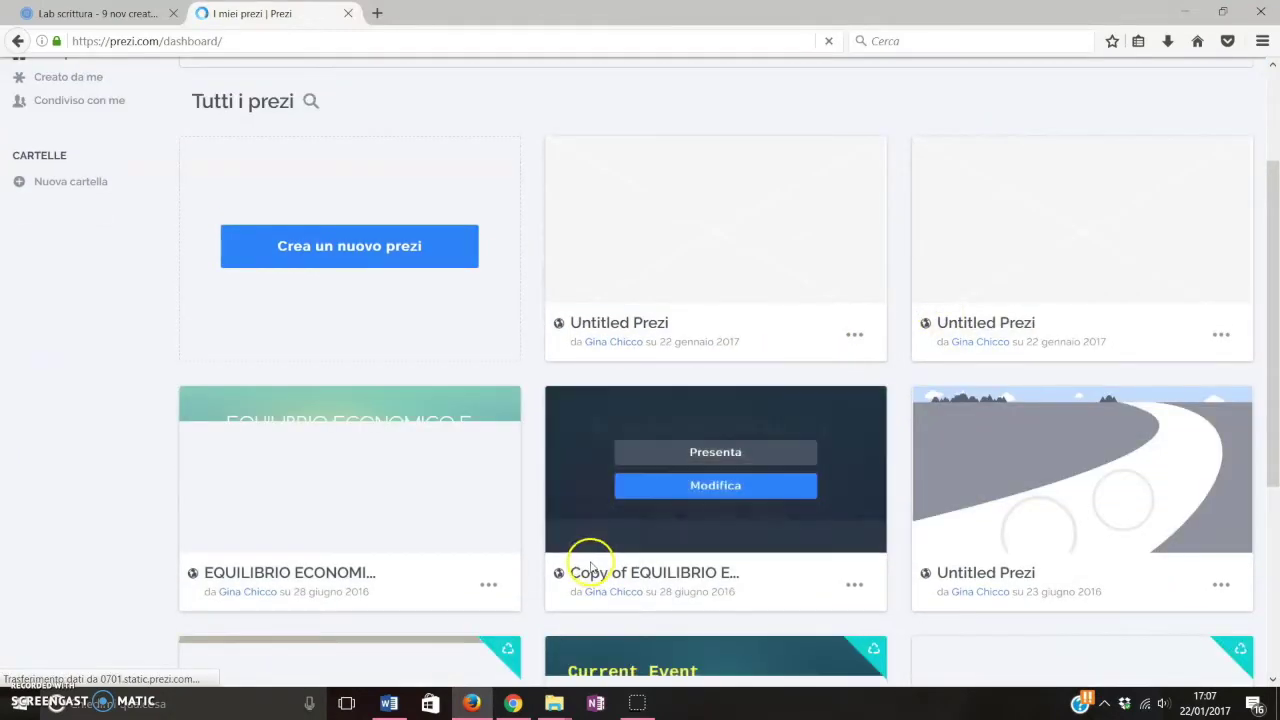
mouse_move(349, 468)
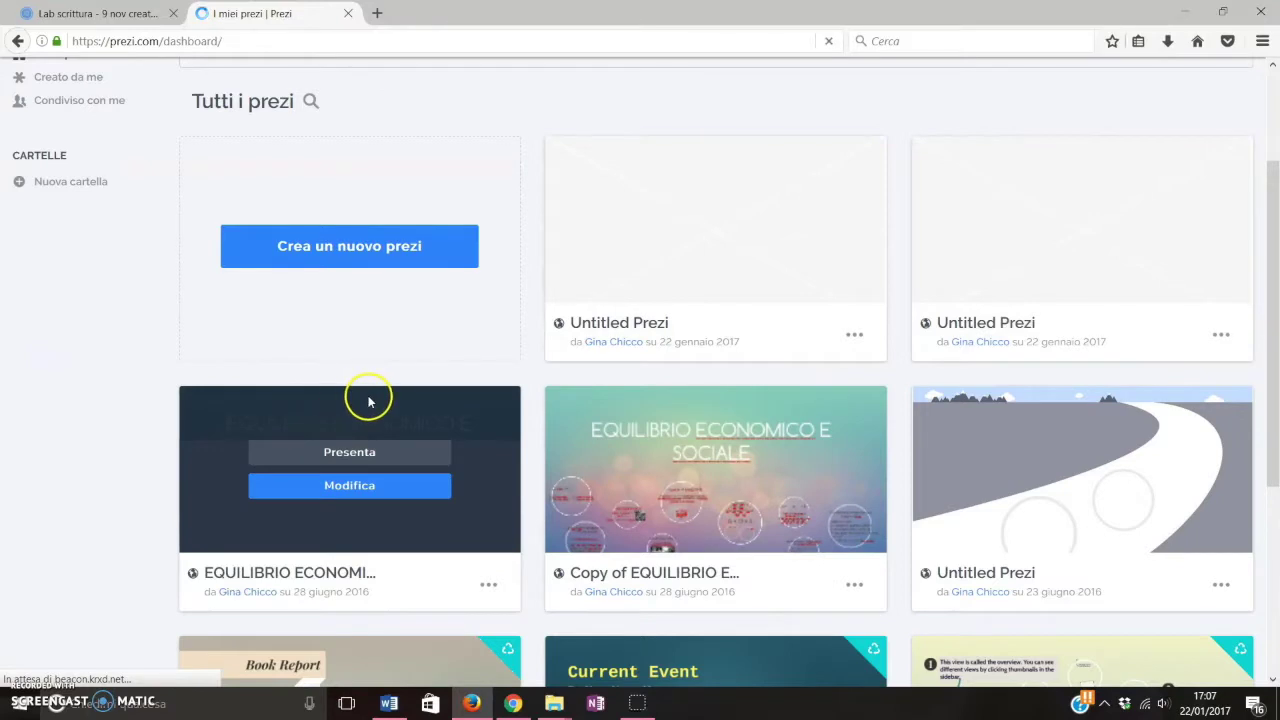
scroll(370, 395, "up", 2)
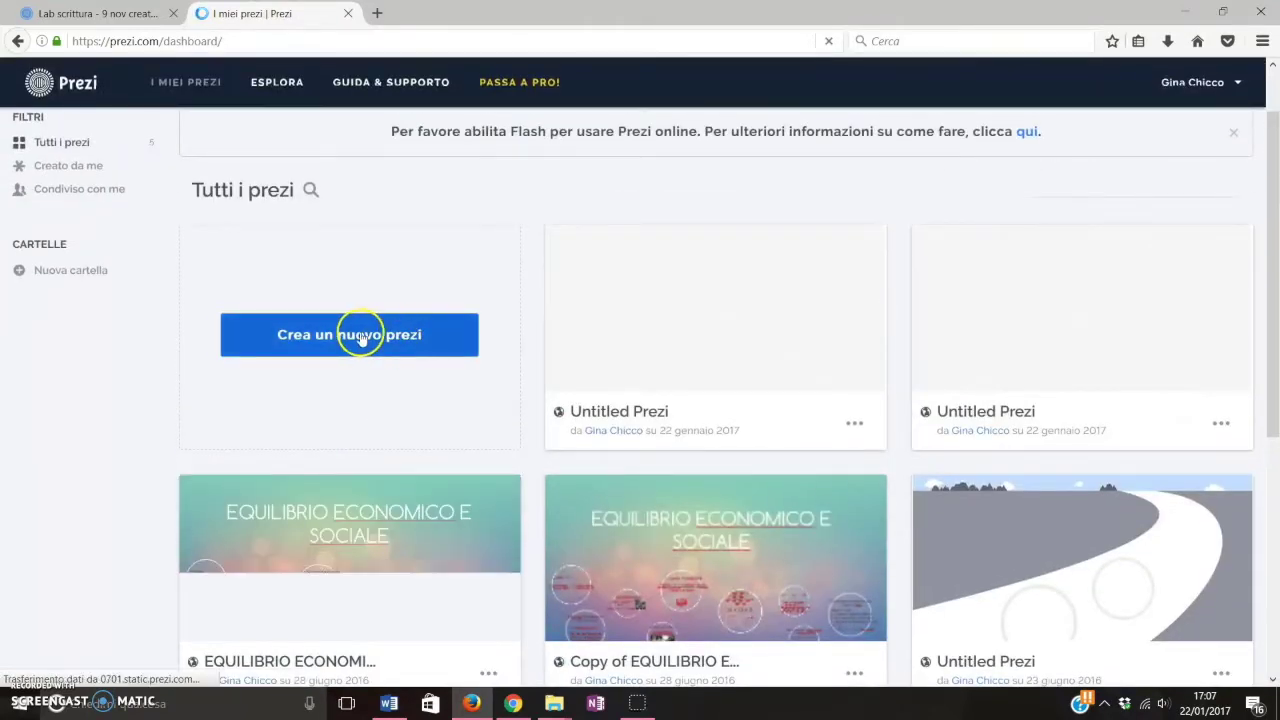
Start a new 'Prezi senza titolo' with 'Crea un nuovo prezi'.
left_click(397, 352)
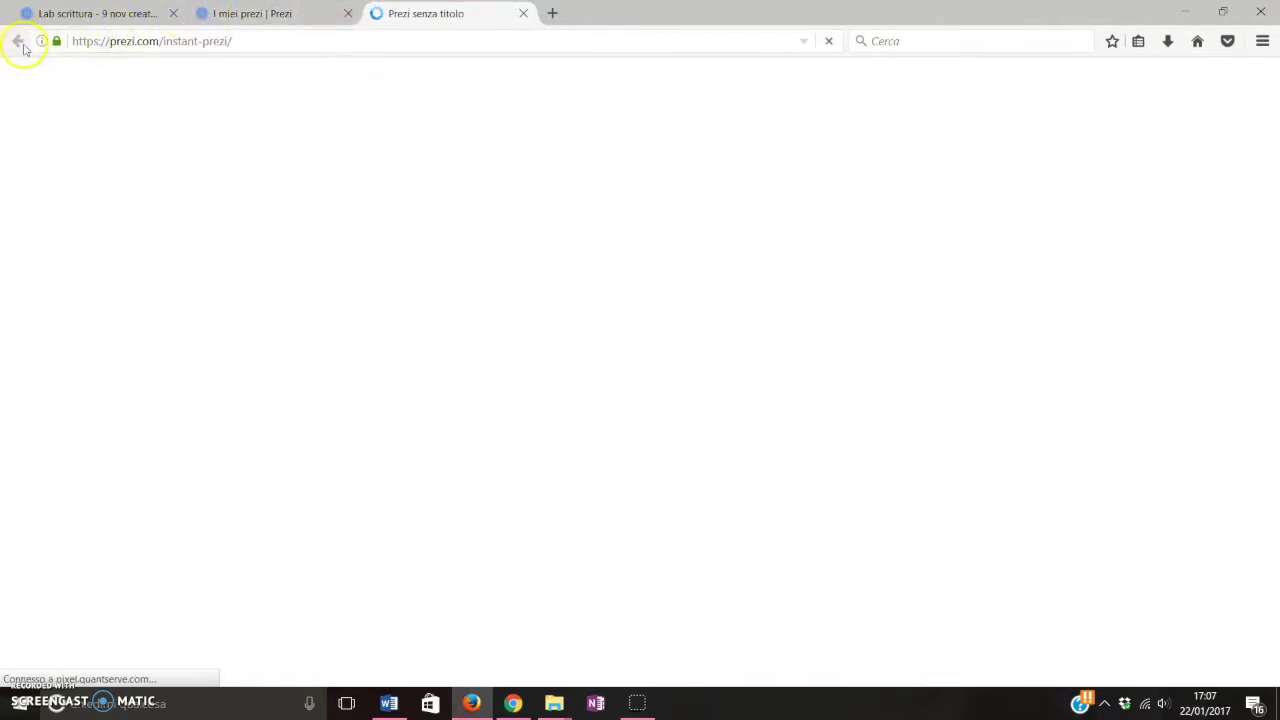
left_click(268, 13)
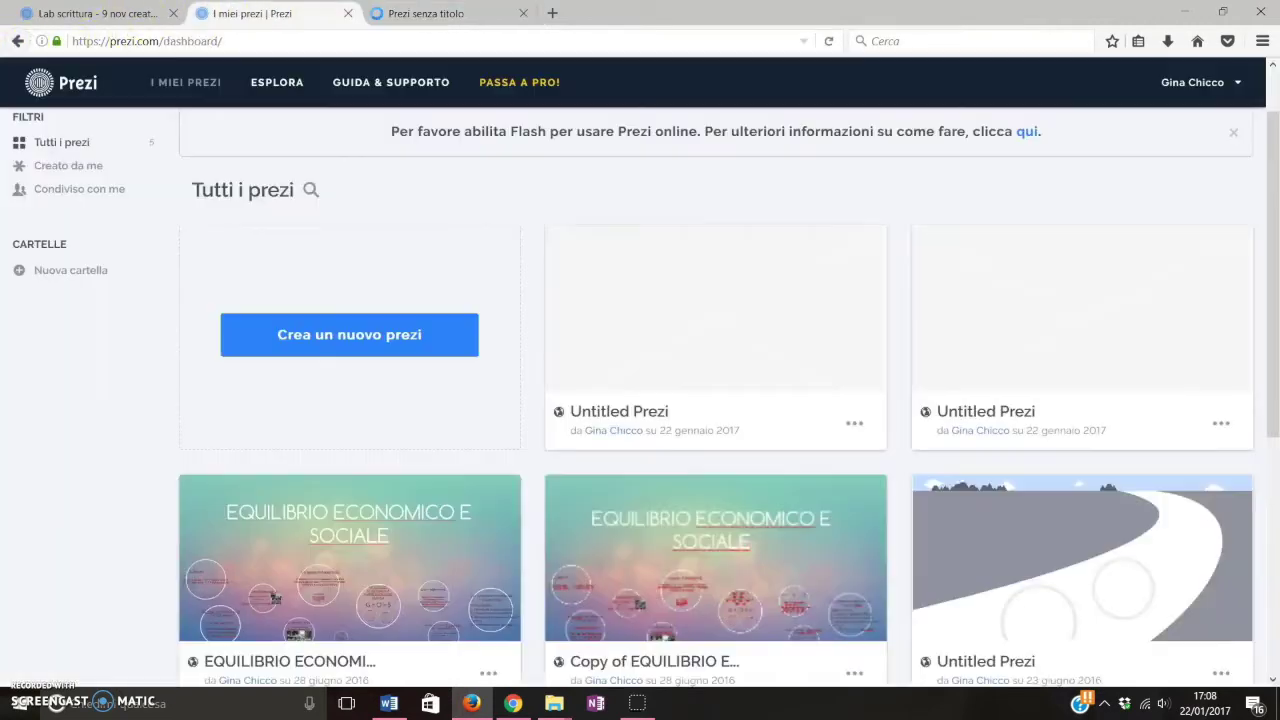
scroll(138, 398, "down", 1)
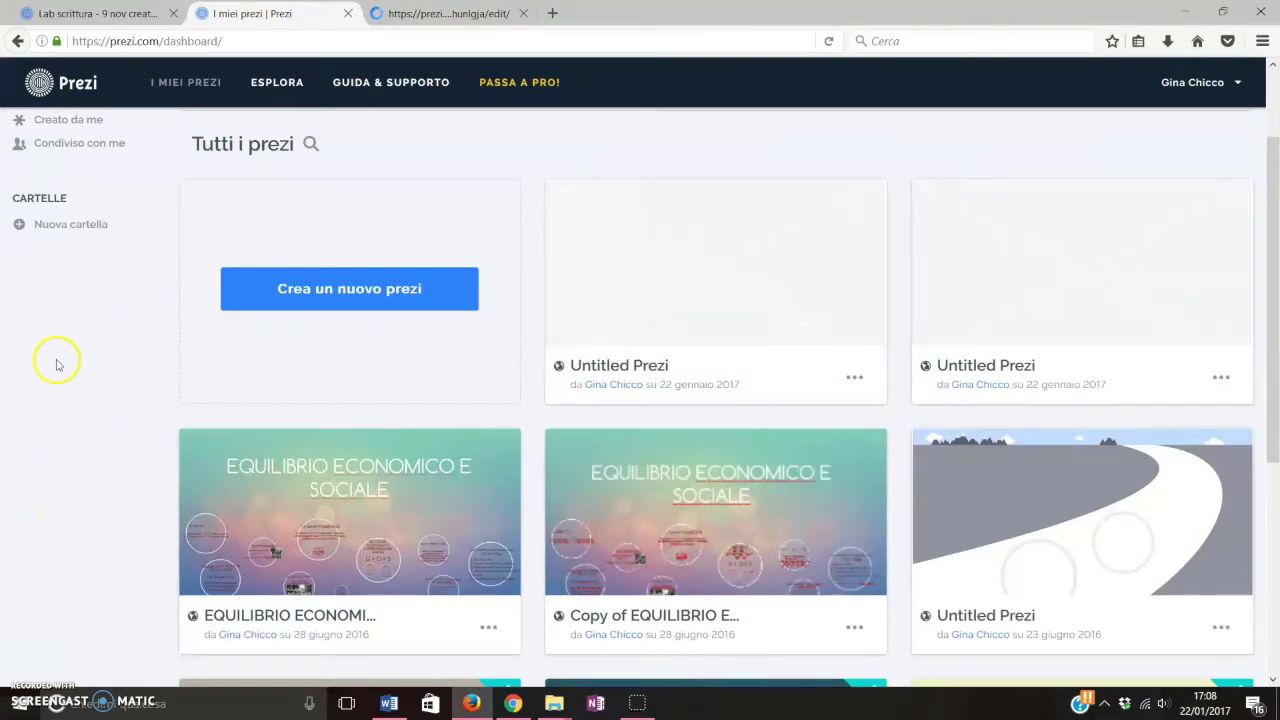
scroll(57, 364, "up", 2)
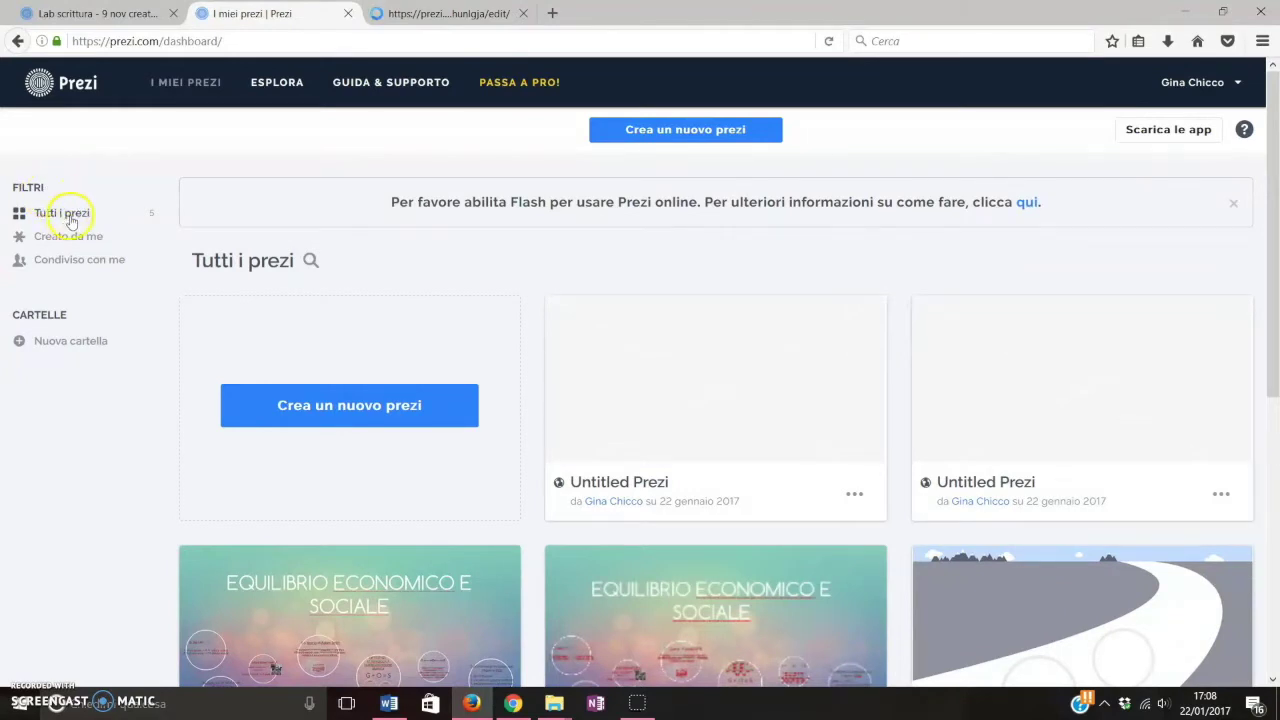
left_click(60, 216)
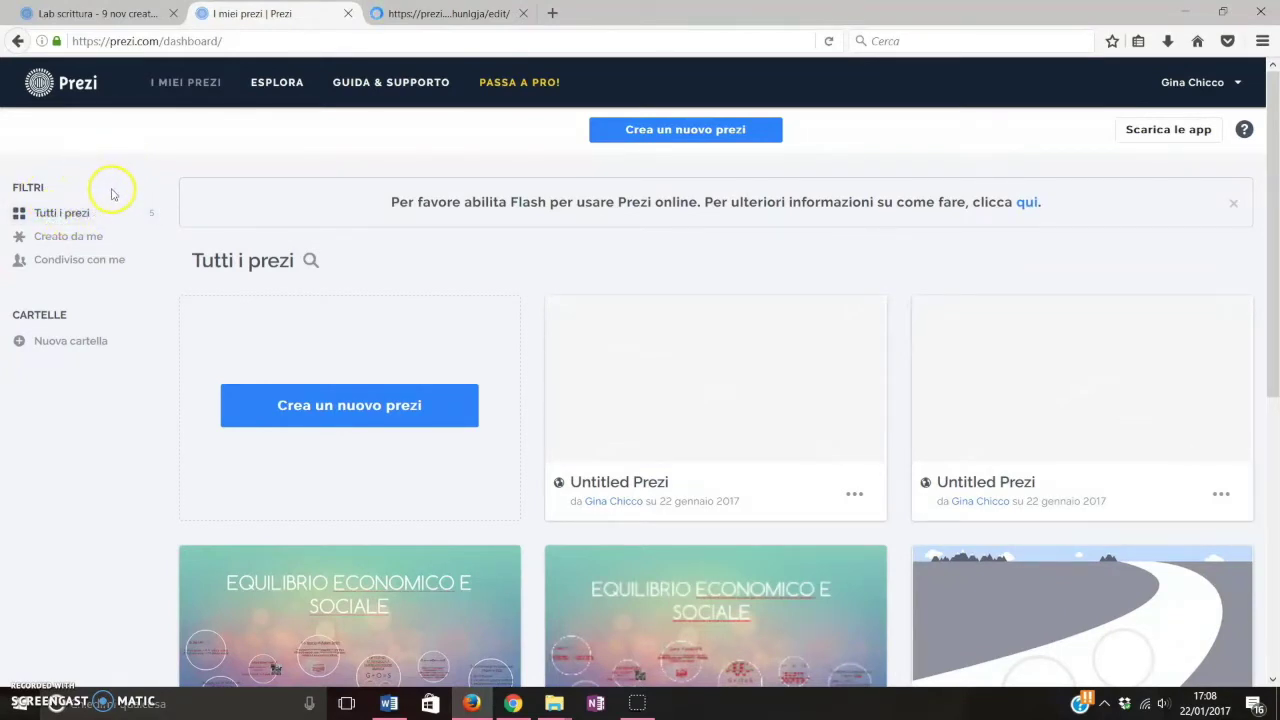